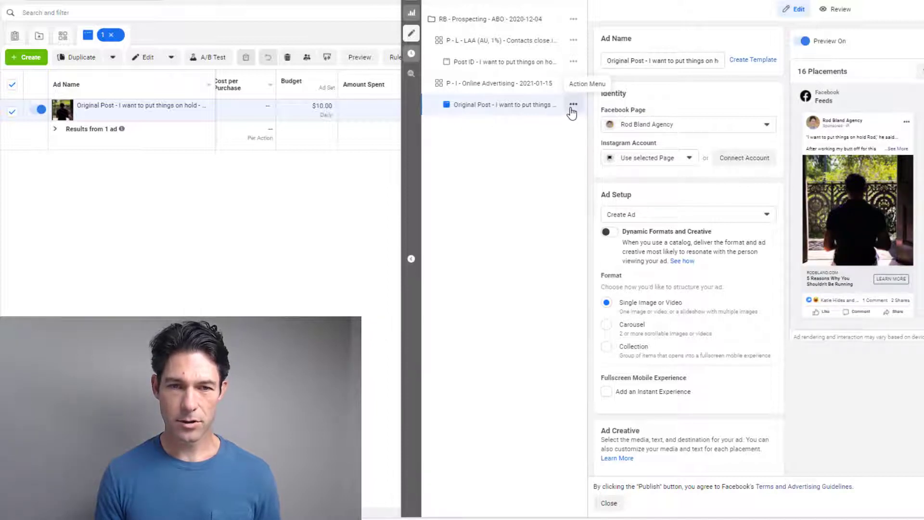
- Duplicate the Original Post ad into the original campaign with existing reactions, comments and shares kept
click(410, 12)
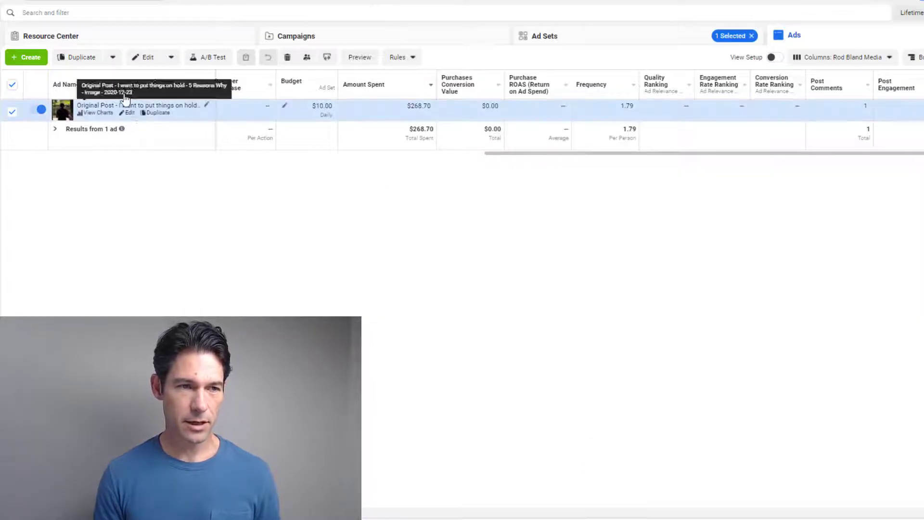
click(82, 57)
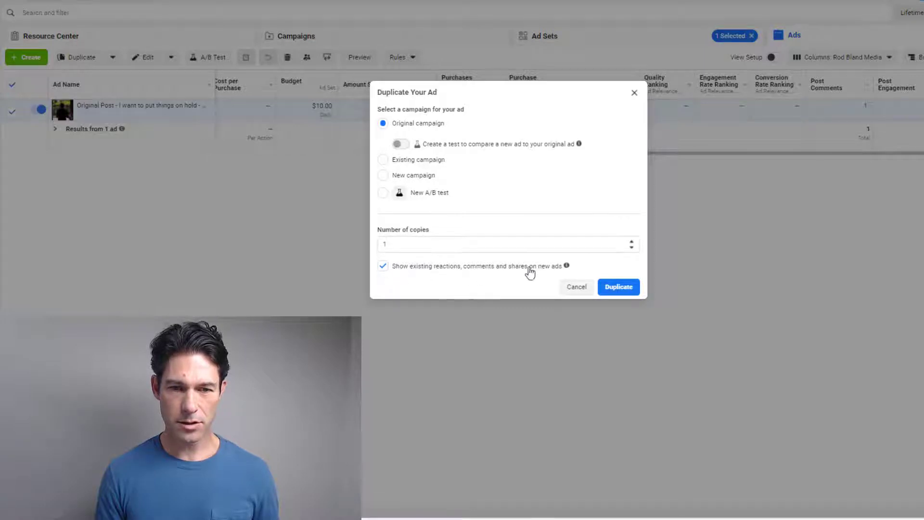
mouse_move(564, 267)
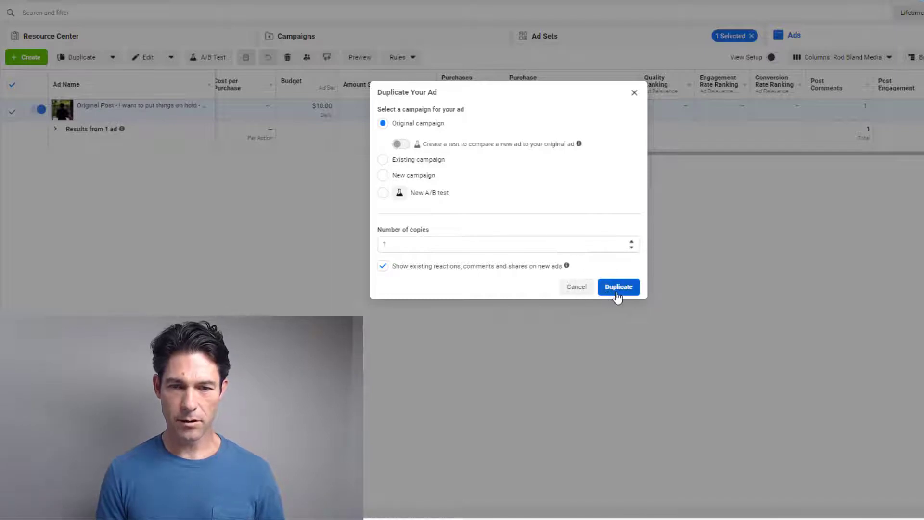
click(616, 292)
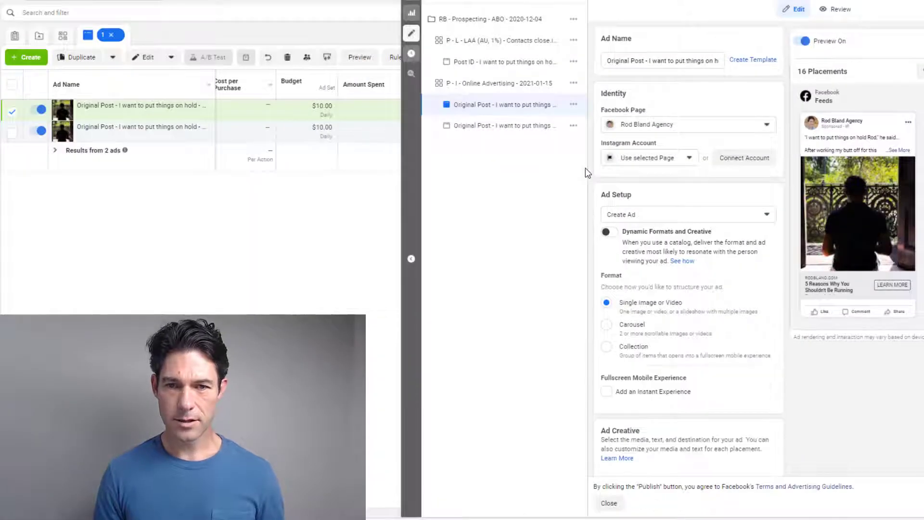
- Check the duplicate ad's name and settings, then reload Ads Manager with F5
click(669, 60)
key(End)
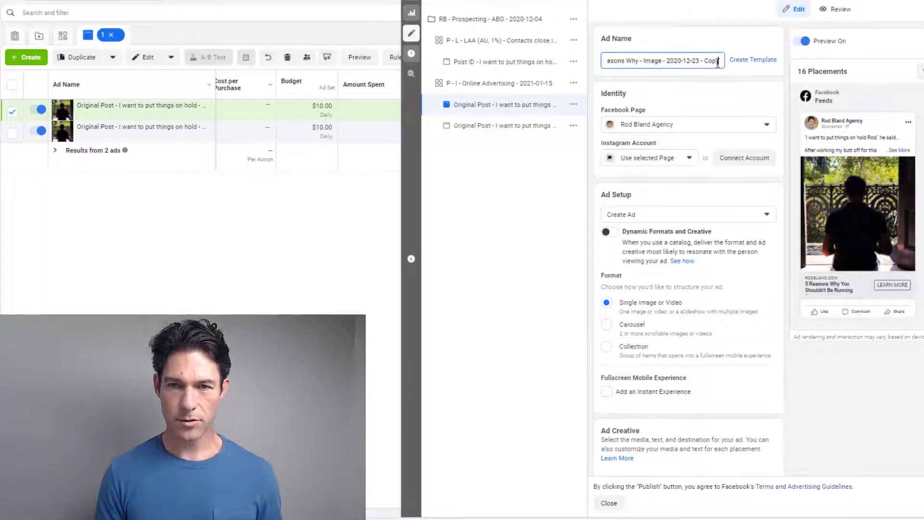
key(Home)
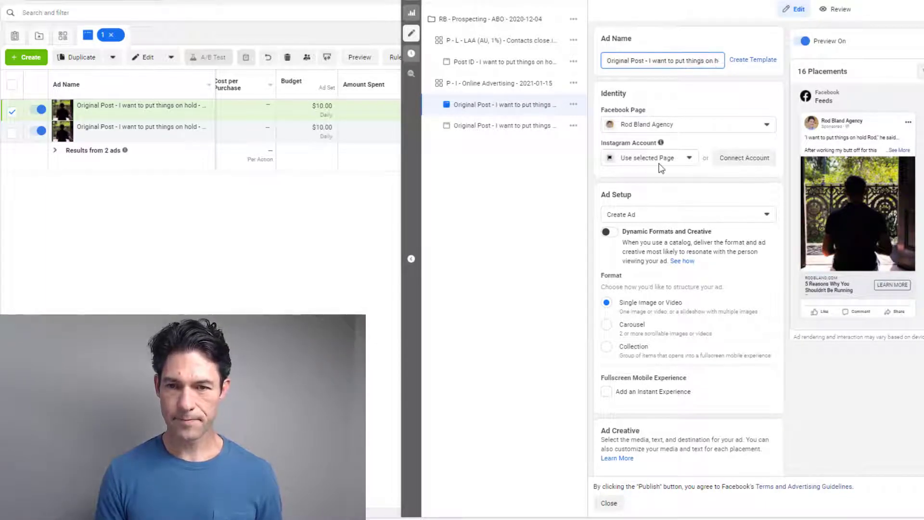
scroll(703, 321, down, 10)
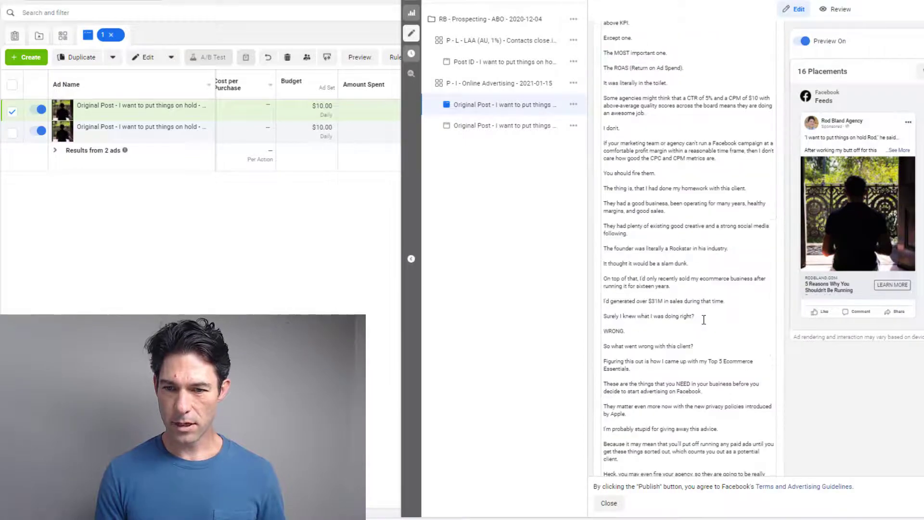
scroll(703, 320, down, 12)
scroll(702, 319, up, 9)
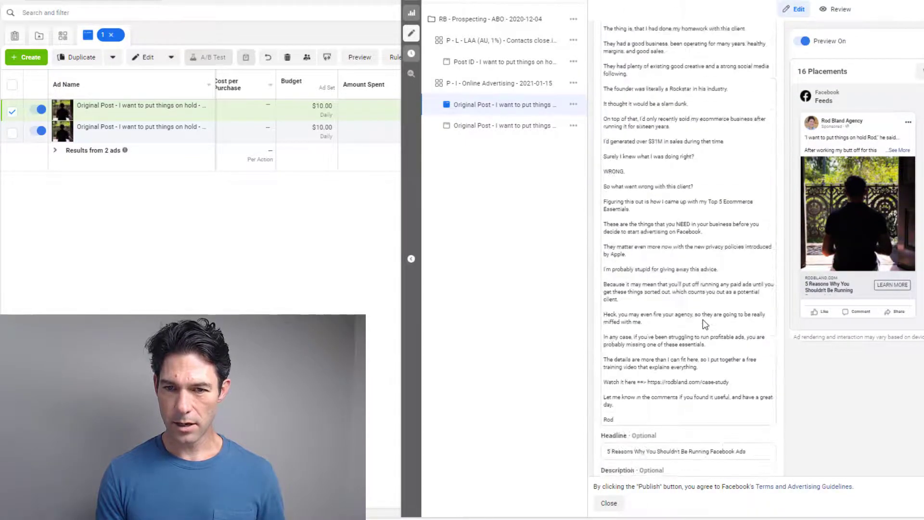
scroll(703, 319, down, 4)
scroll(702, 319, up, 15)
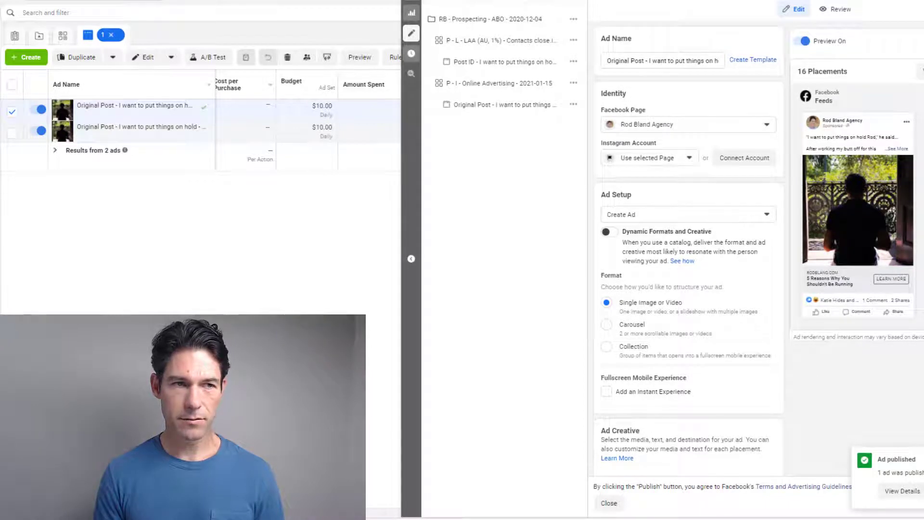
key(F5)
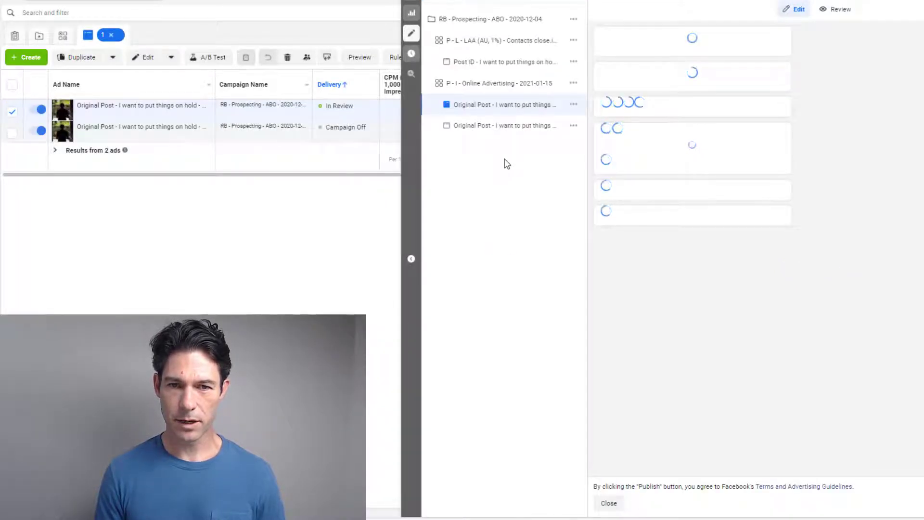
- Prefix the duplicate's name with '2 - ' and inspect its primary text
click(608, 59)
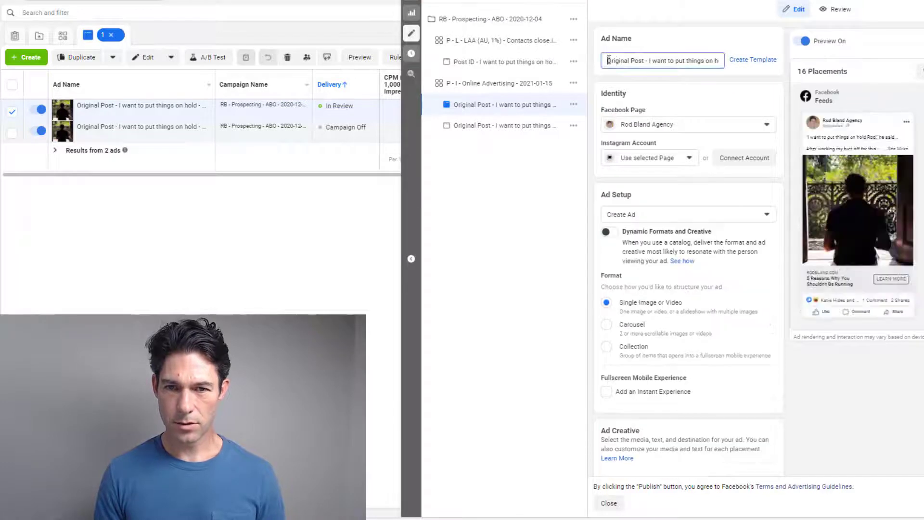
text(2 -)
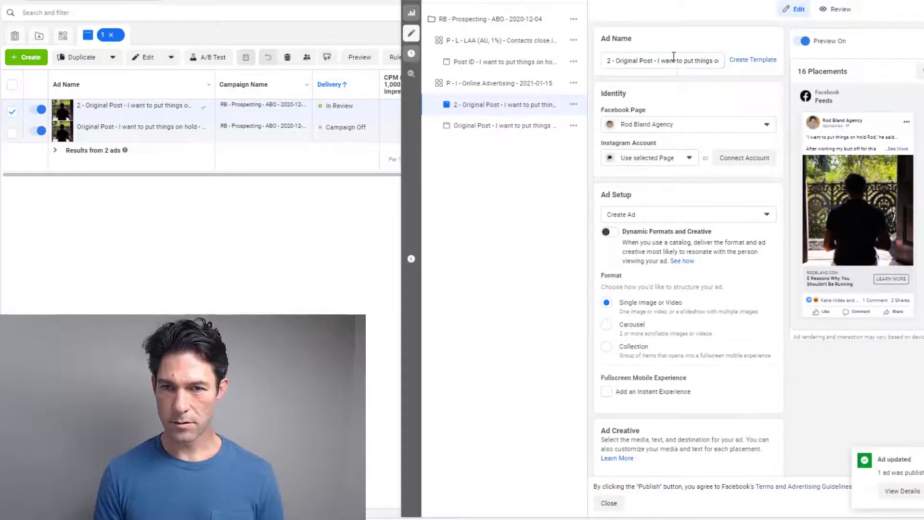
key(End)
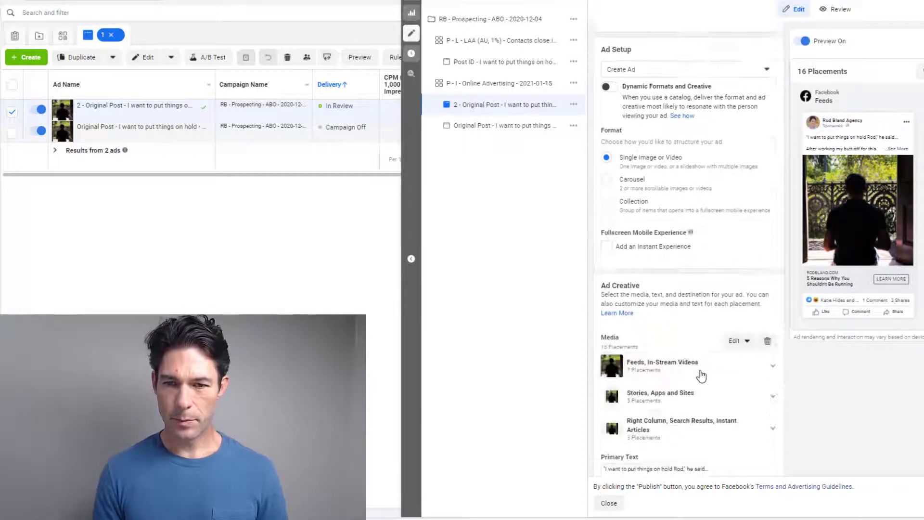
scroll(701, 375, down, 5)
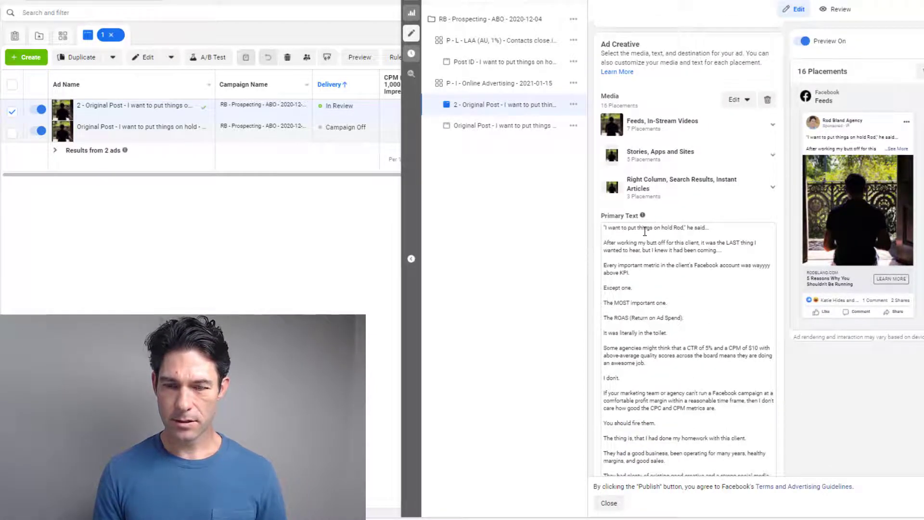
click(645, 228)
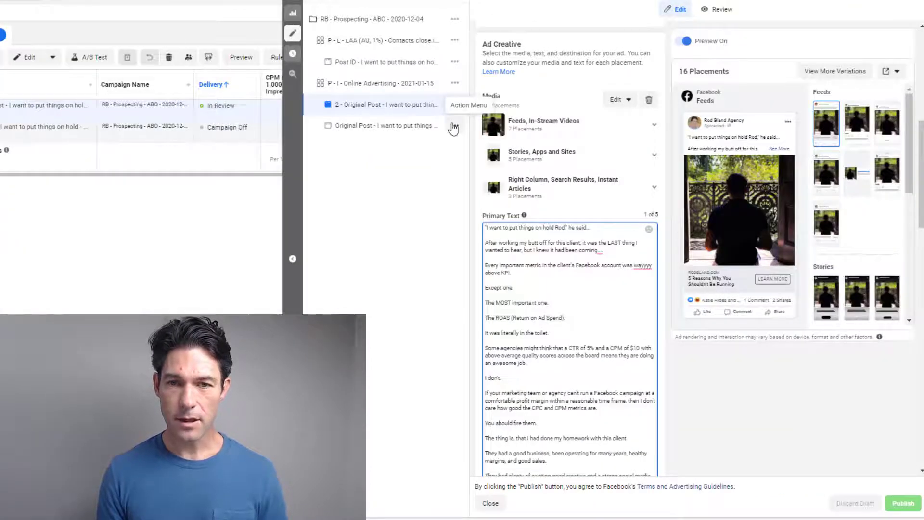
- Open the original ad's Facebook post with comments and select the post ID in its URL
click(531, 126)
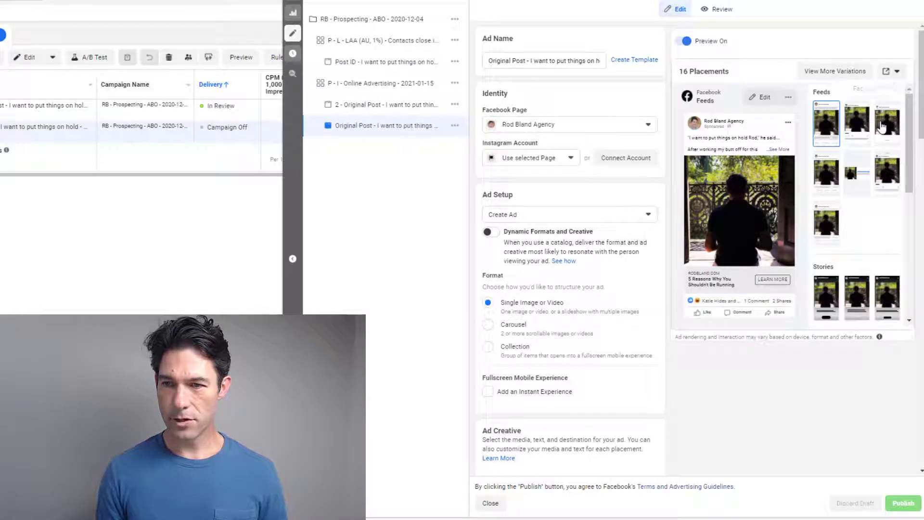
click(896, 72)
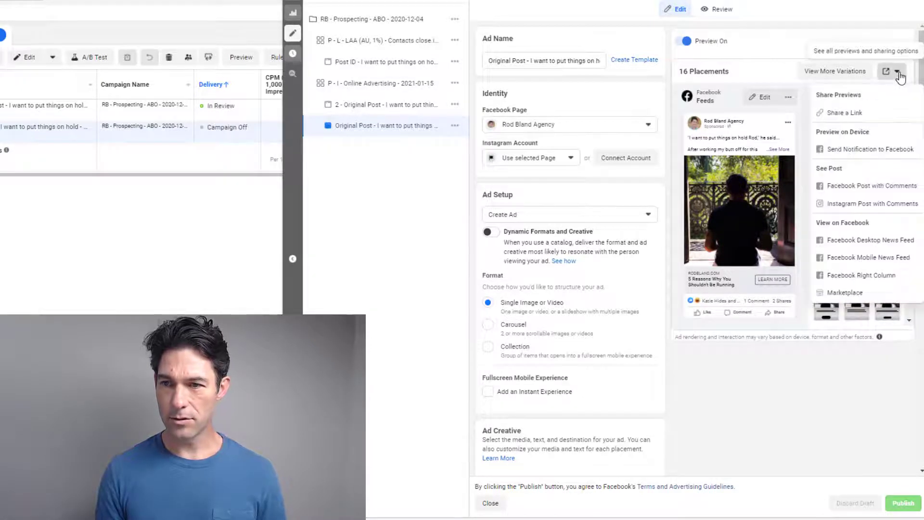
click(865, 187)
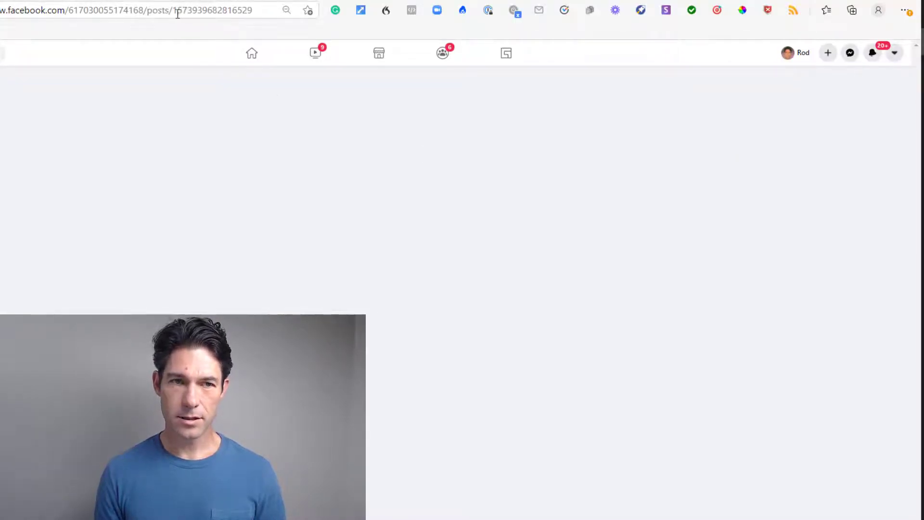
drag(174, 11, 282, 13)
key(ctrl+c)
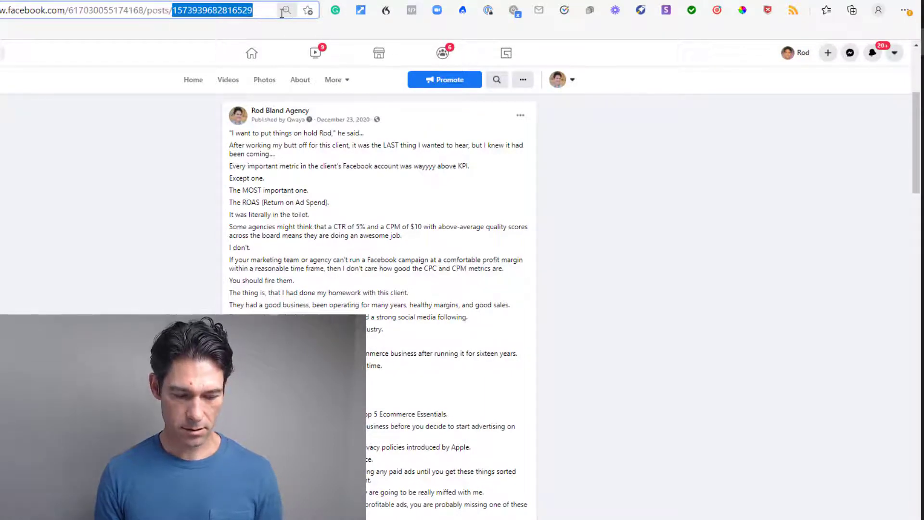
- Return to Ads Manager and open the '2 - Original Post' duplicate in the editor
key(ctrl+Tab)
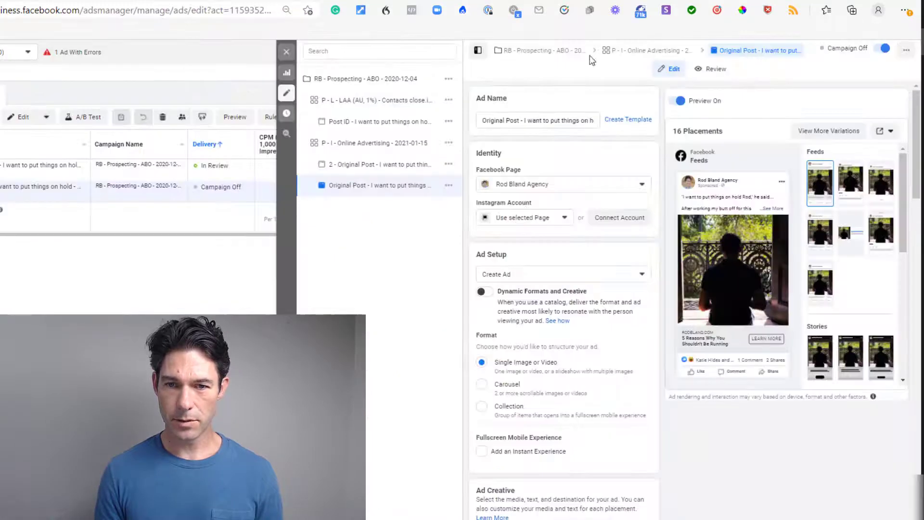
click(447, 186)
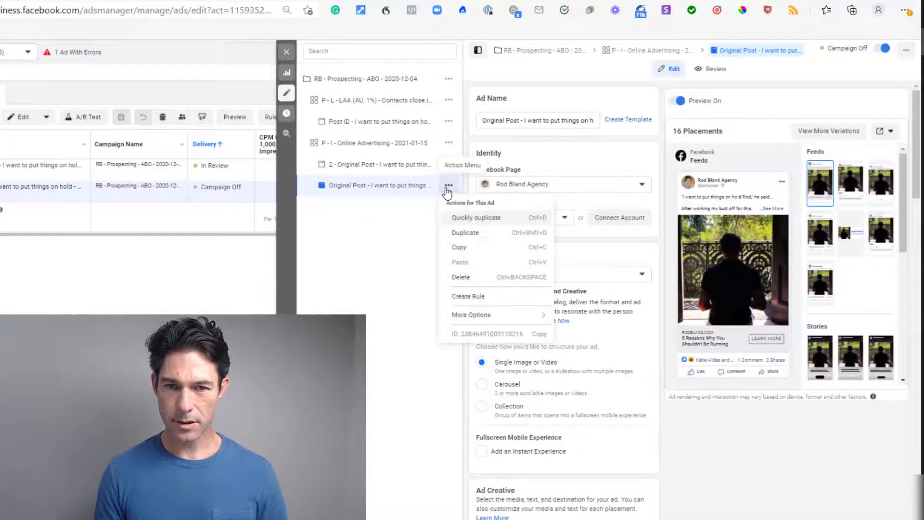
click(410, 193)
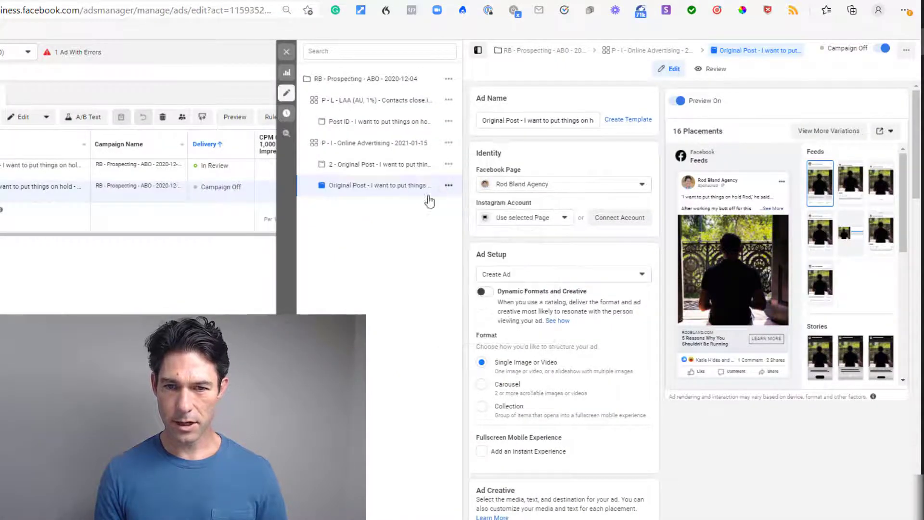
click(453, 192)
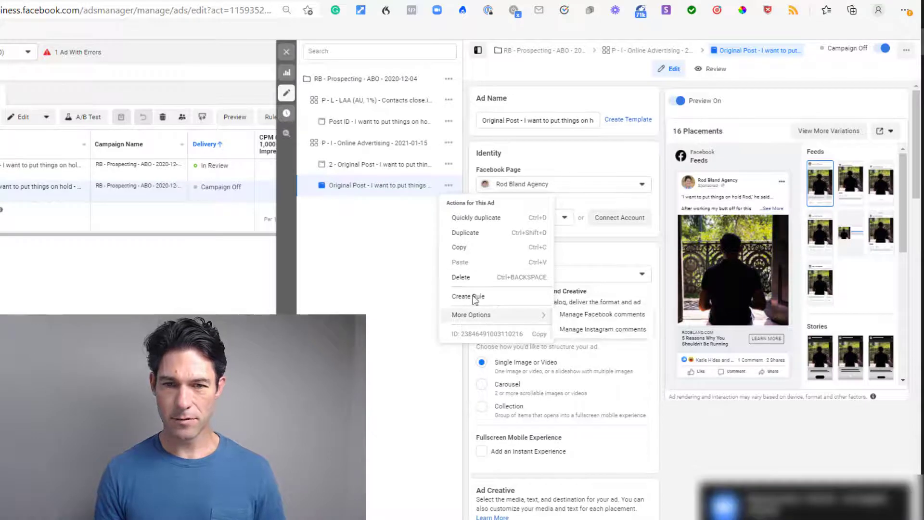
click(390, 228)
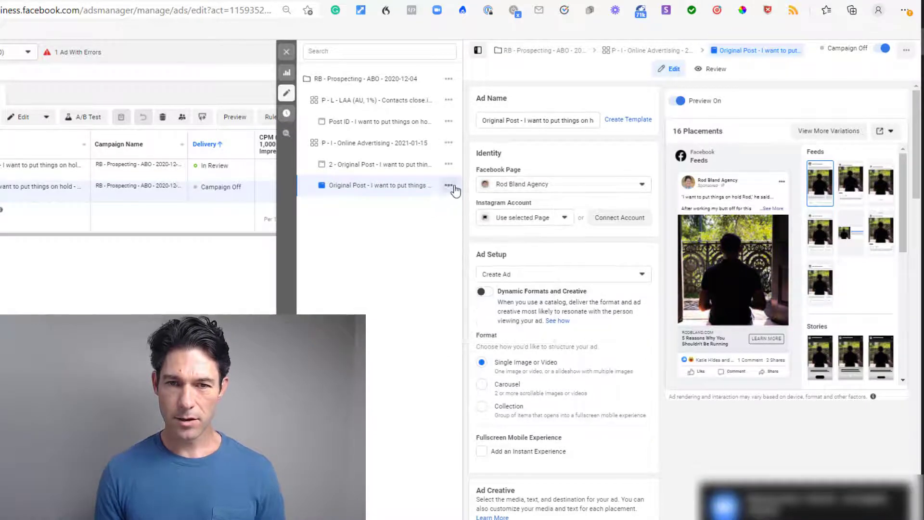
click(385, 166)
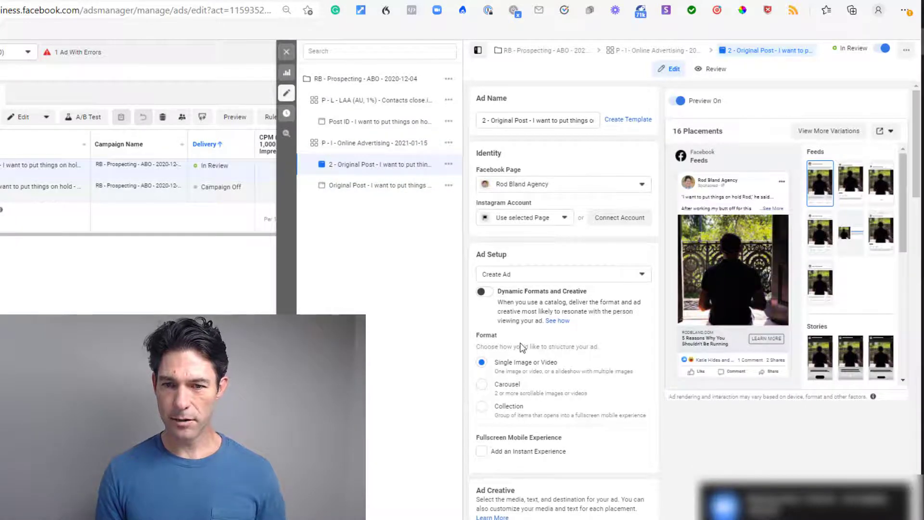
scroll(521, 344, down, 3)
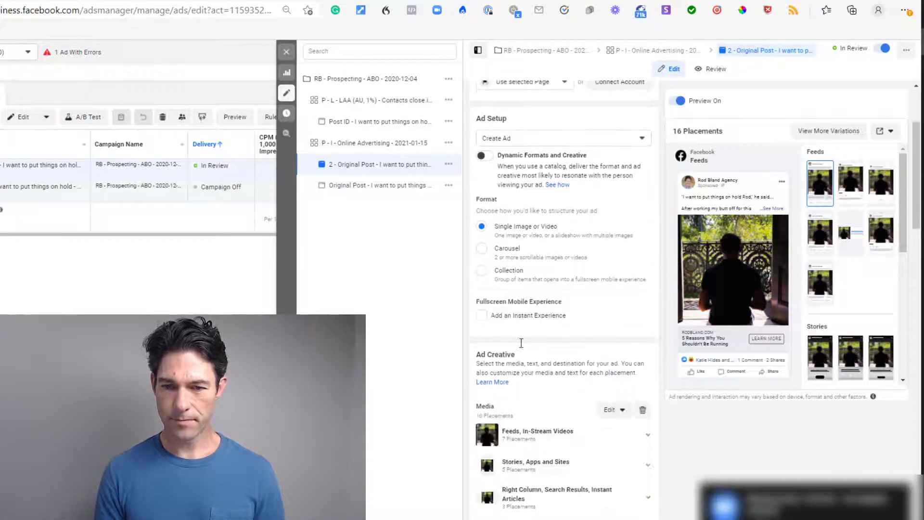
scroll(522, 347, up, 3)
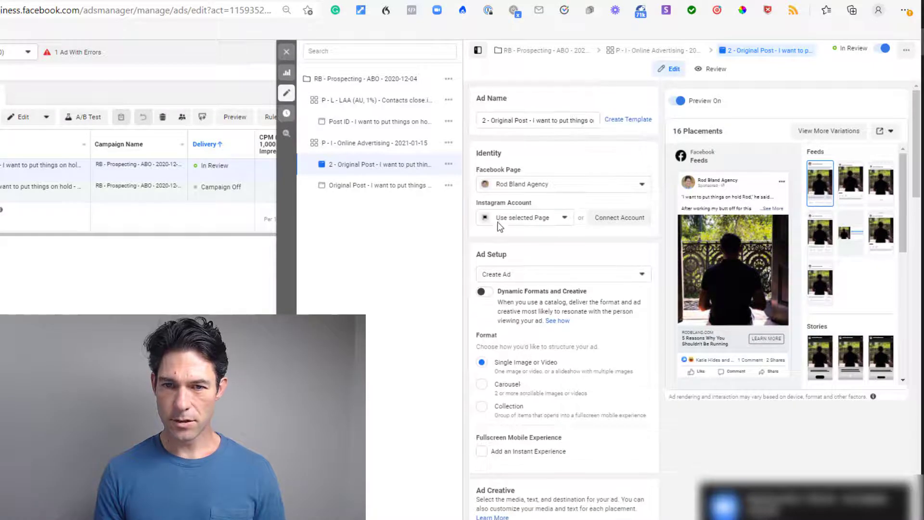
- Switch the duplicate's Ad Setup to Use Existing Post and submit the pasted original post ID
click(534, 275)
click(533, 312)
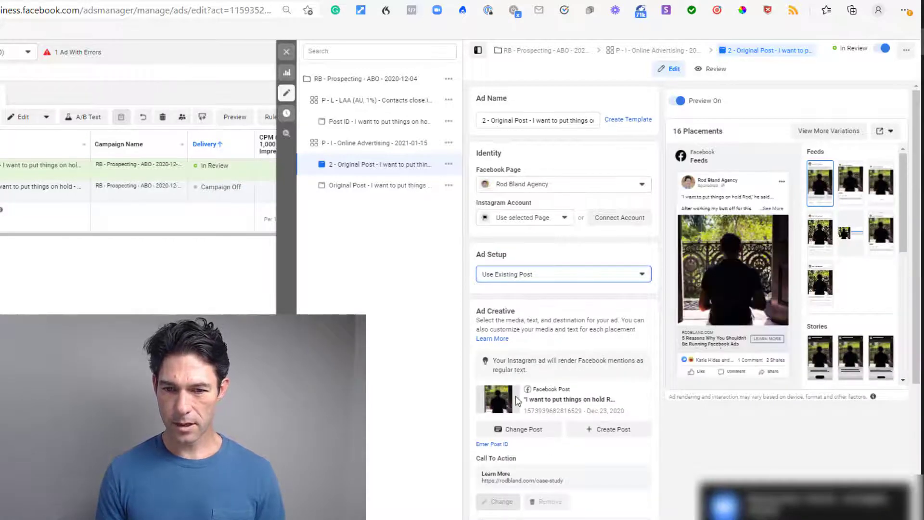
click(492, 444)
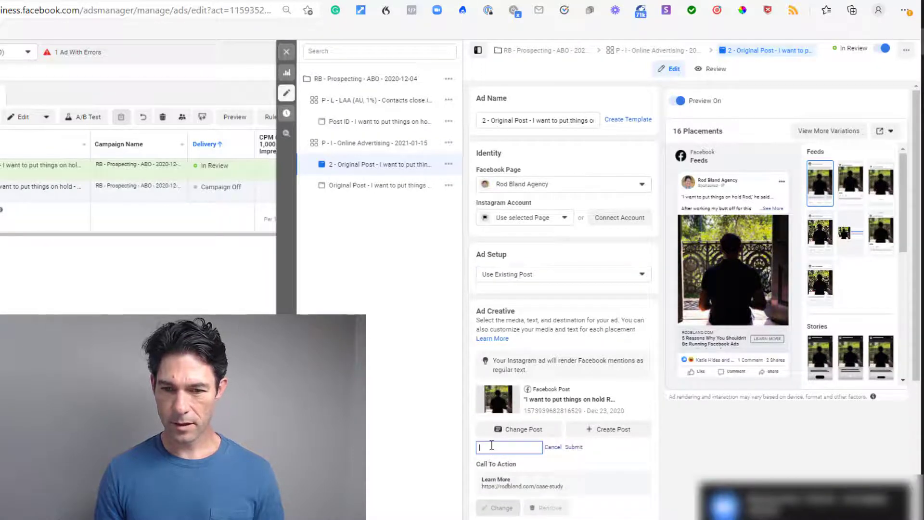
key(ctrl+v)
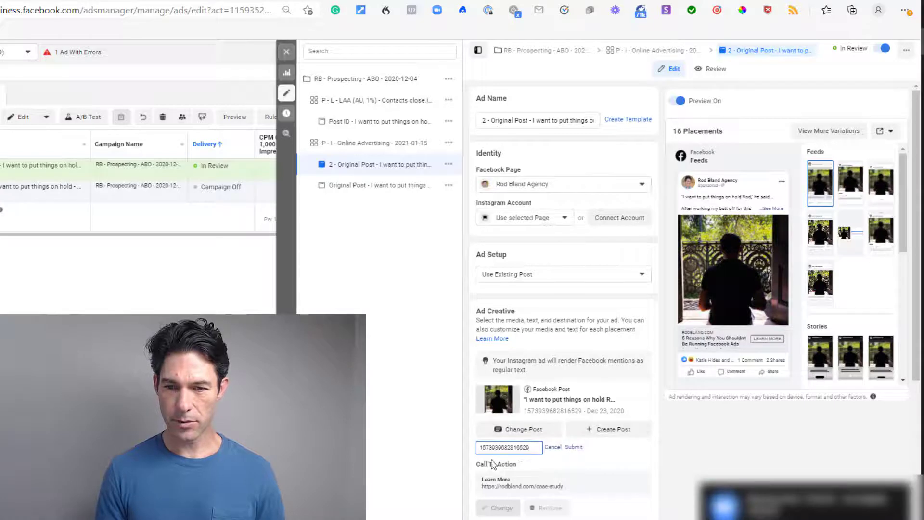
click(570, 448)
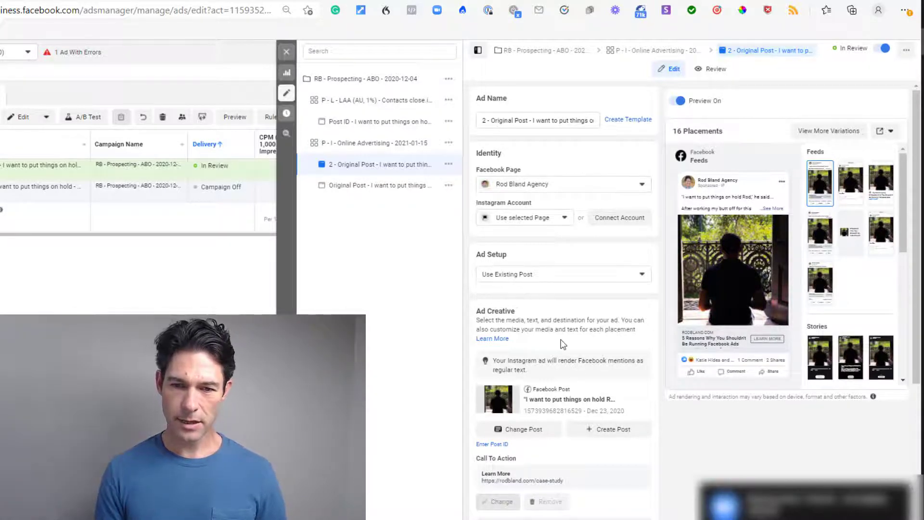
click(384, 184)
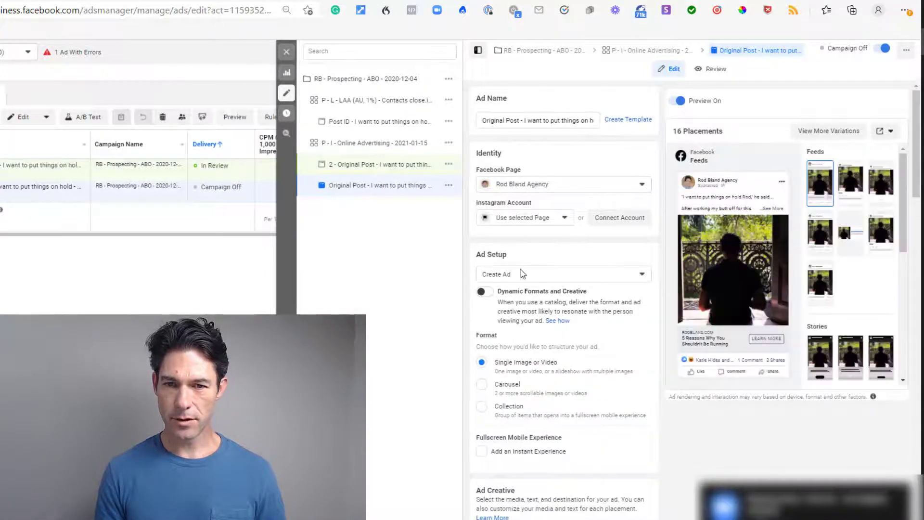
click(374, 166)
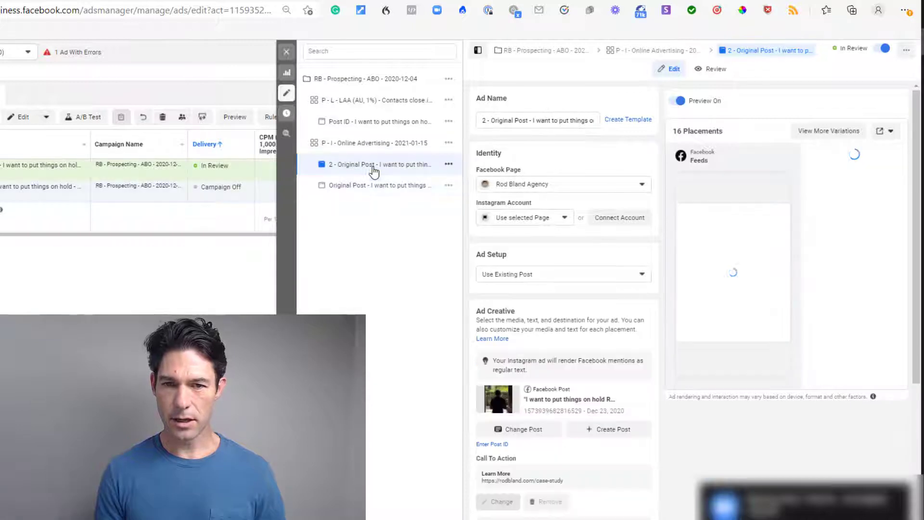
scroll(570, 363, down, 4)
scroll(571, 363, down, 1)
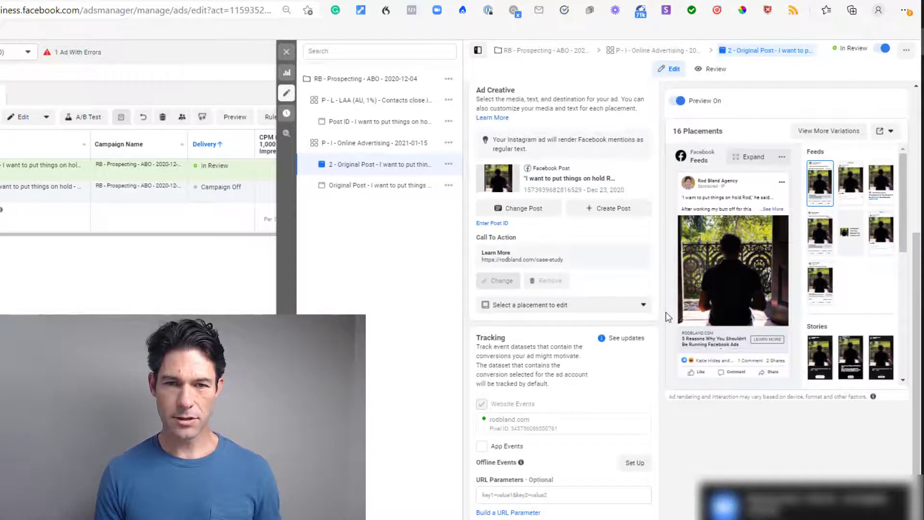
click(374, 186)
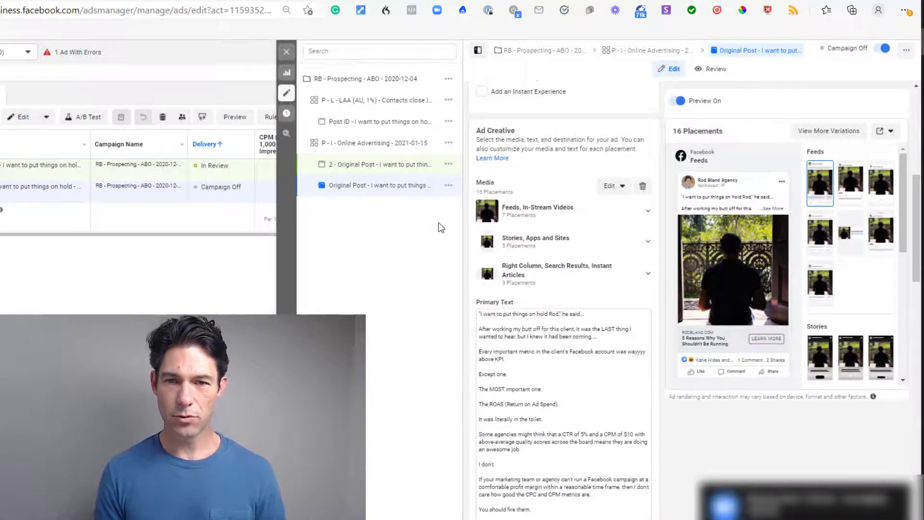
click(390, 168)
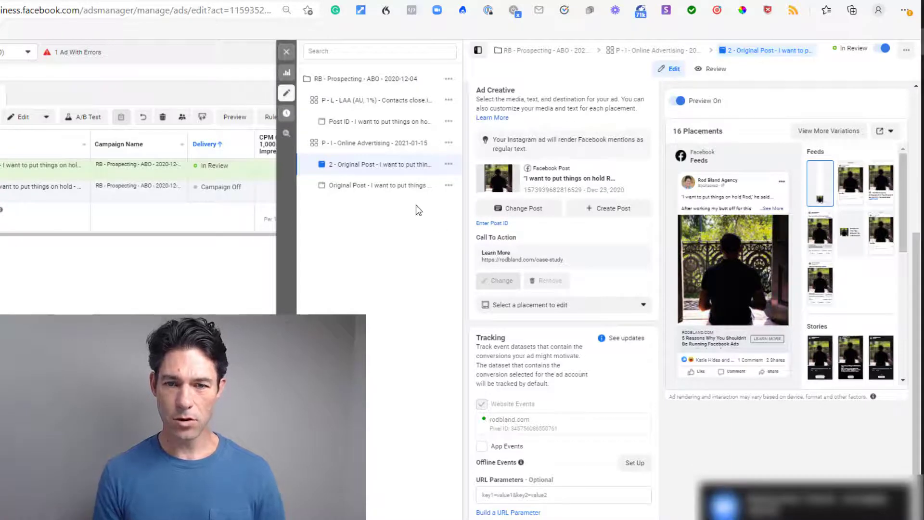
scroll(555, 328, up, 4)
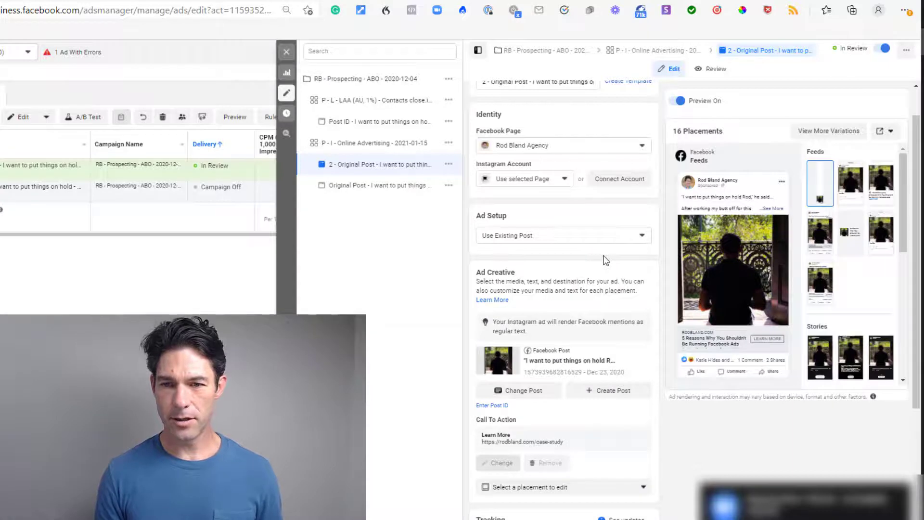
- Review the Original Post ad's placements and primary text, then switch to its Facebook post
click(390, 185)
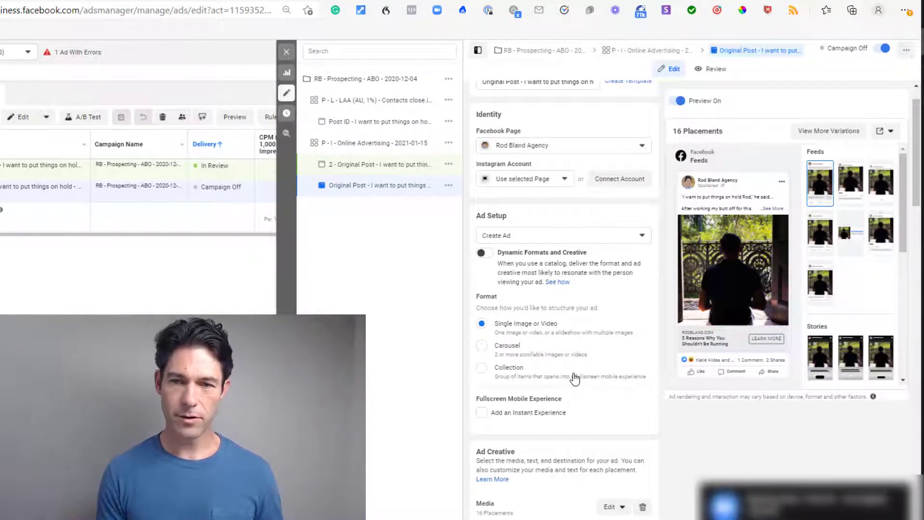
scroll(574, 378, down, 3)
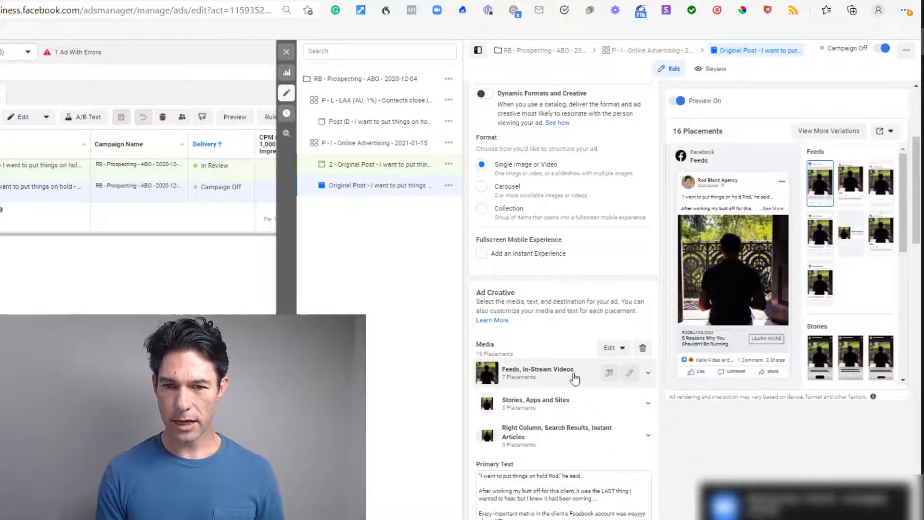
scroll(574, 376, down, 1)
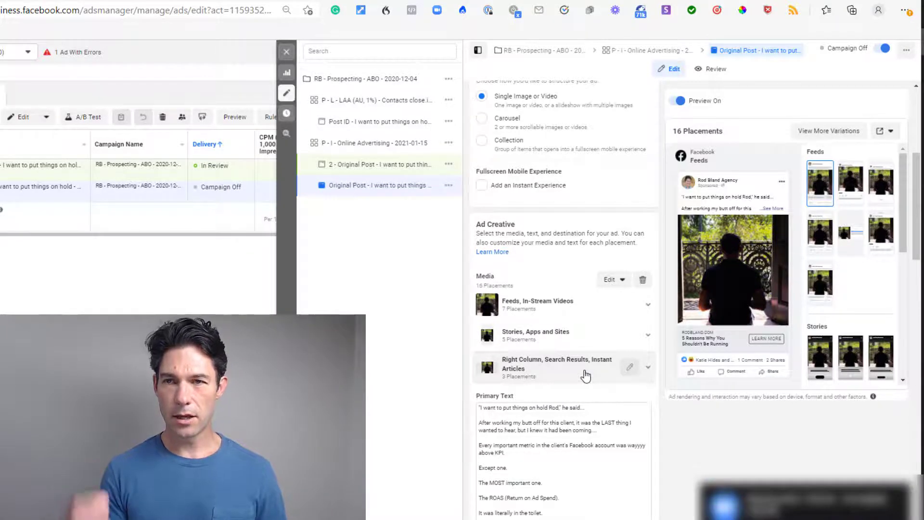
key(ctrl+Tab)
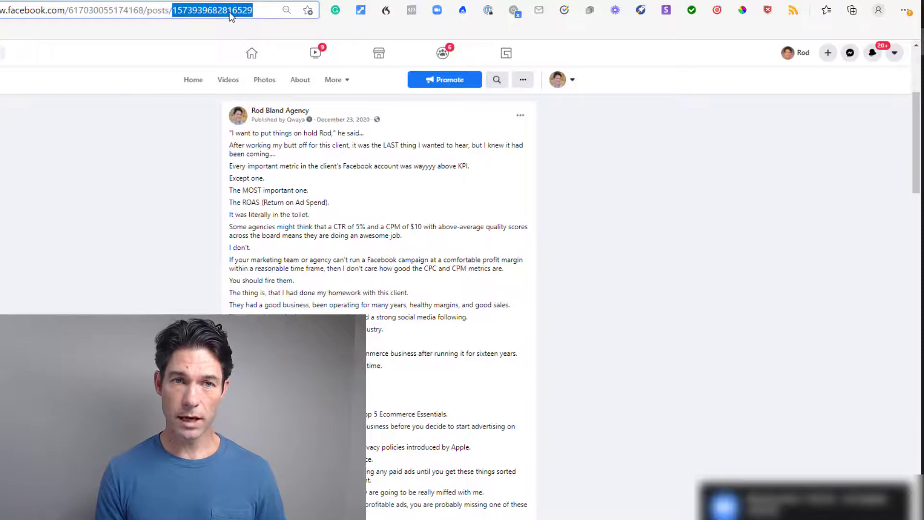
click(673, 1)
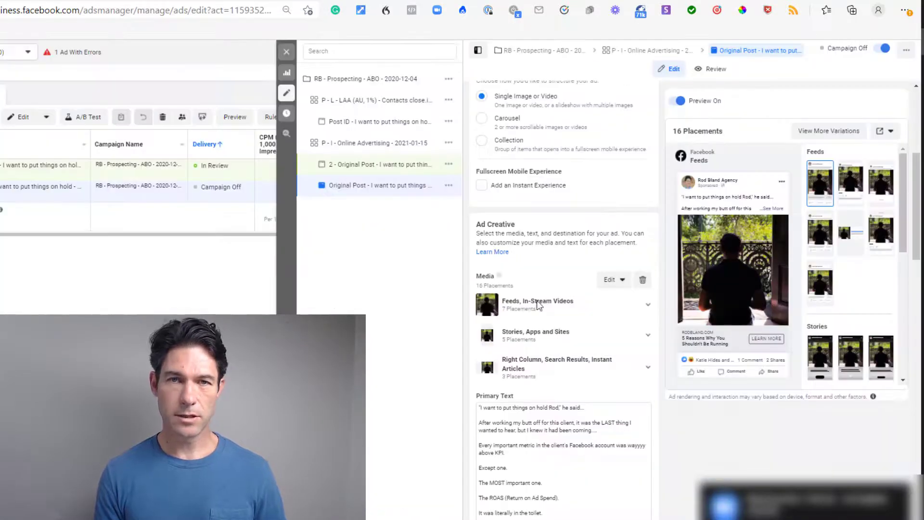